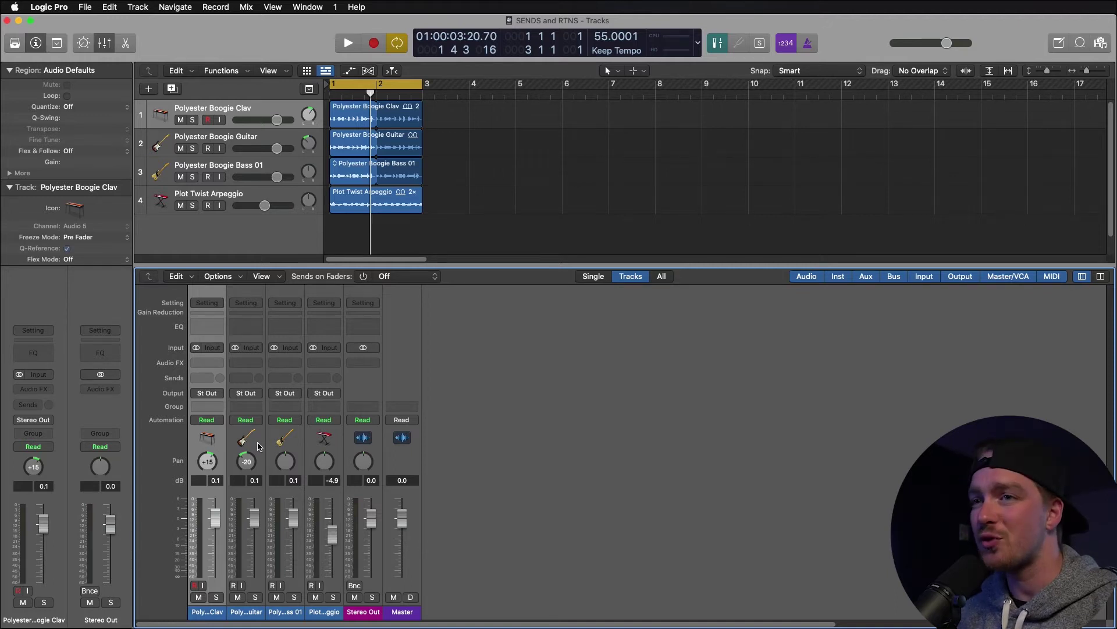
Route the Guitar and Clav channels' sends to Bus 1, creating a new Aux 1 return channel
click(259, 447)
shift+click(221, 445)
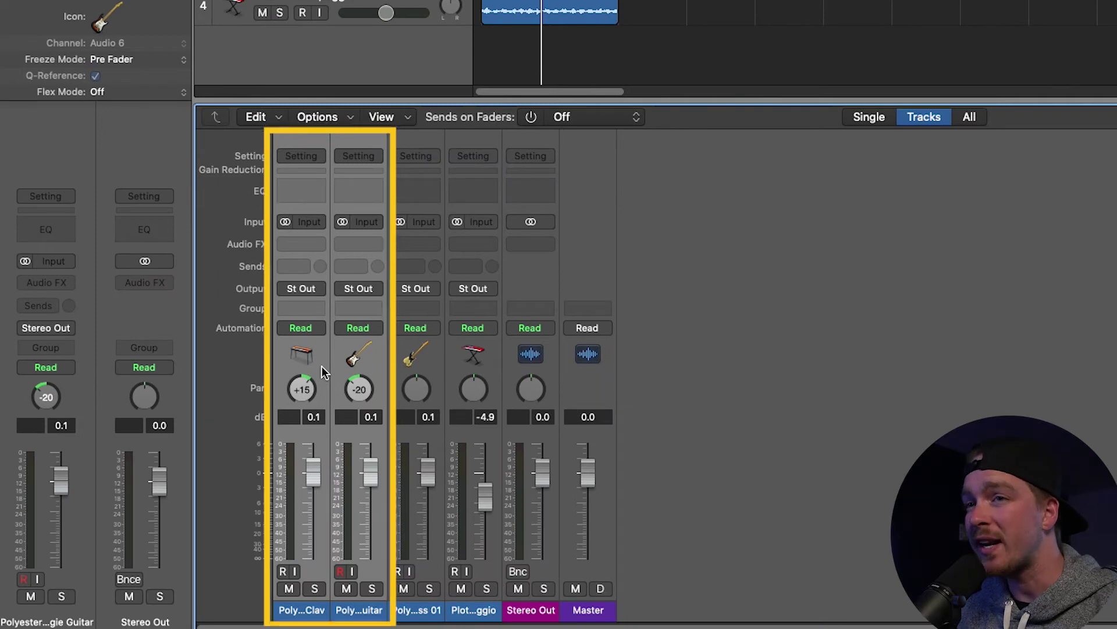
click(295, 267)
mouse_move(302, 289)
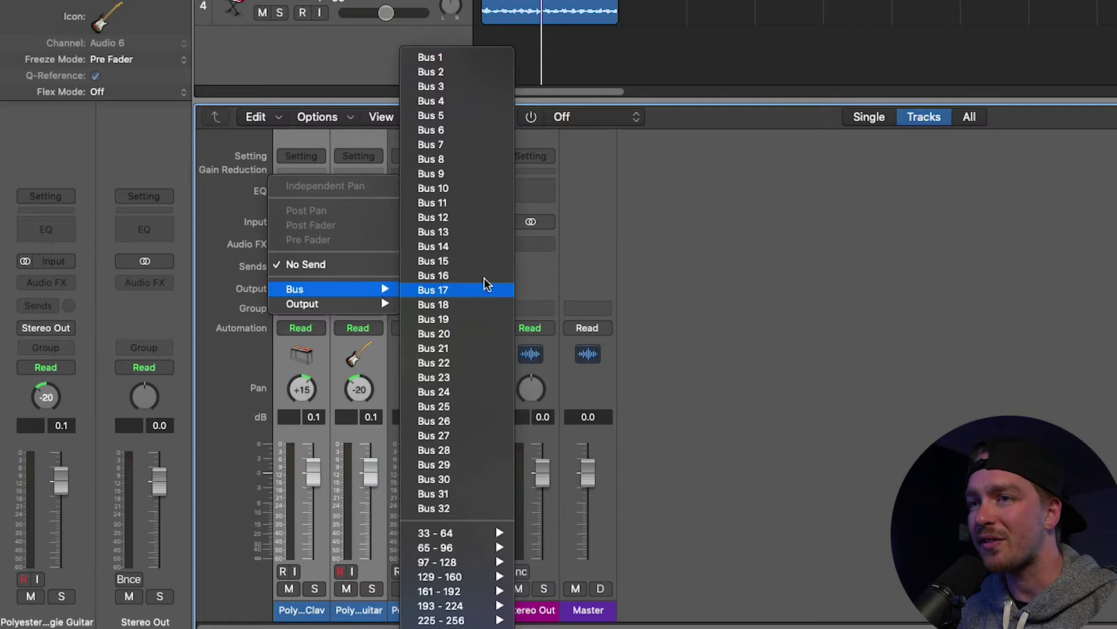
click(457, 58)
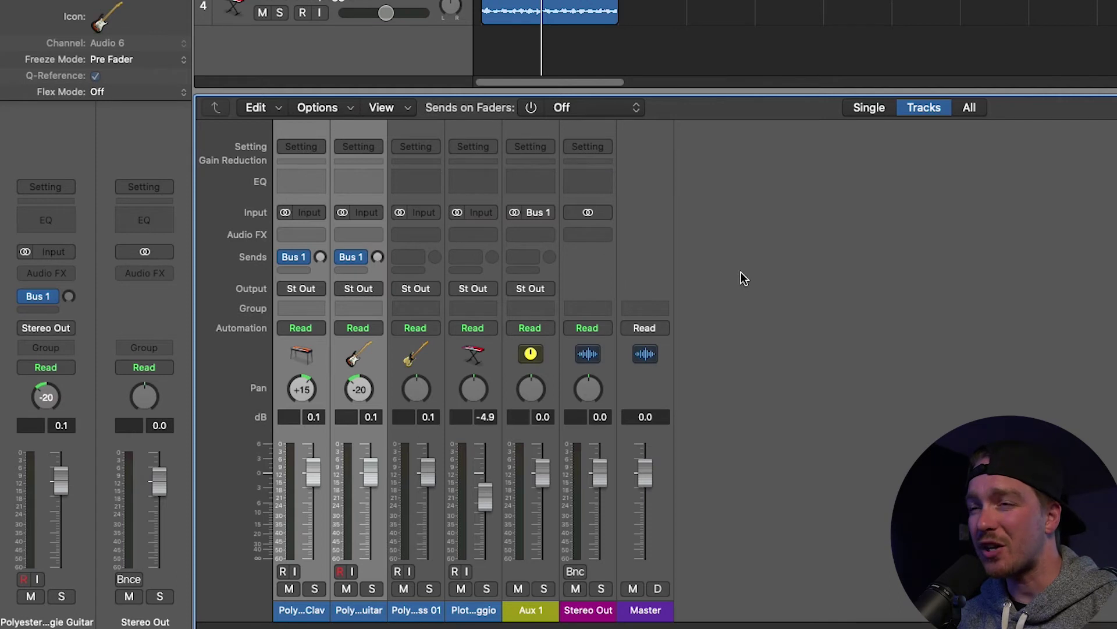
Load a stereo ChromaVerb onto the Aux 1 channel's Audio FX slot
click(541, 236)
mouse_move(565, 544)
mouse_move(731, 540)
click(841, 540)
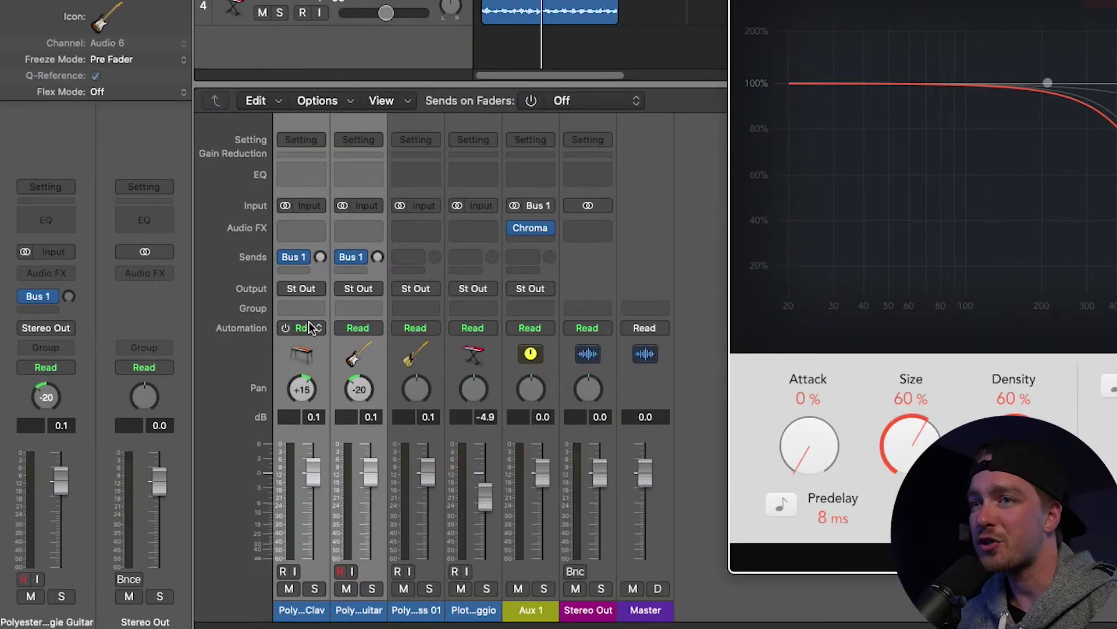
Raise the Clav and Guitar Bus 1 send levels to -18.6 dB, then deselect both channels
mouse_move(302, 262)
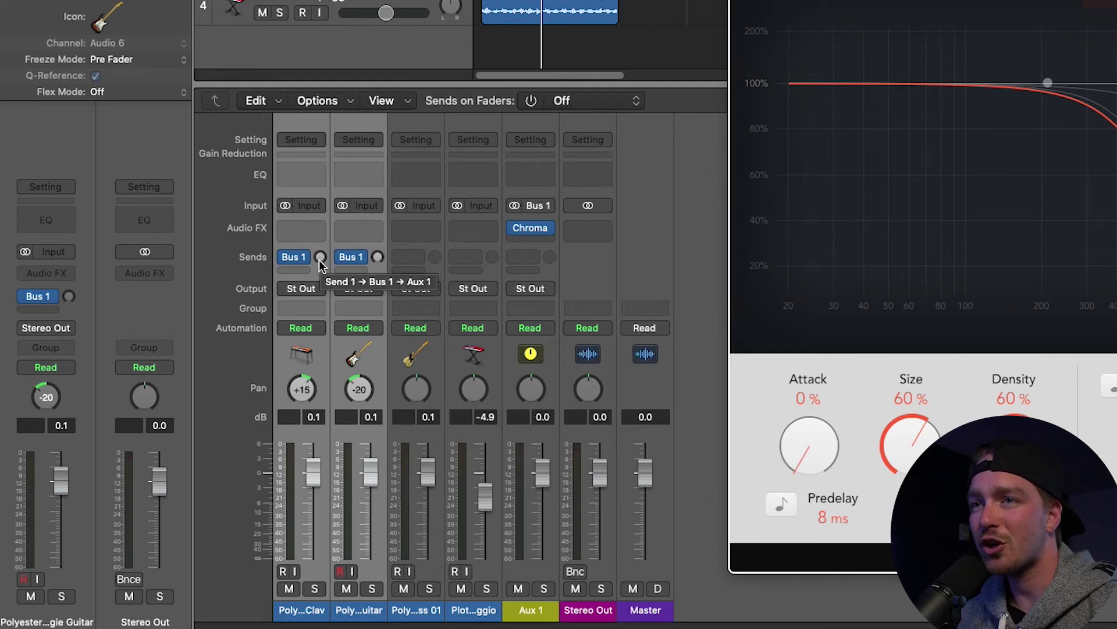
drag(320, 257, 320, 233)
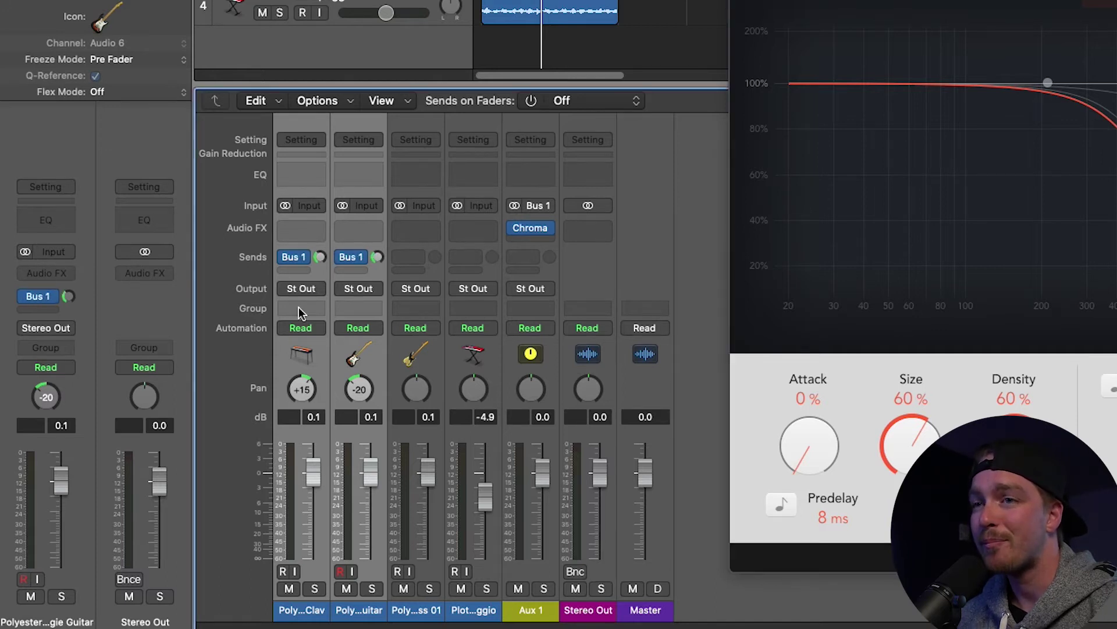
click(691, 302)
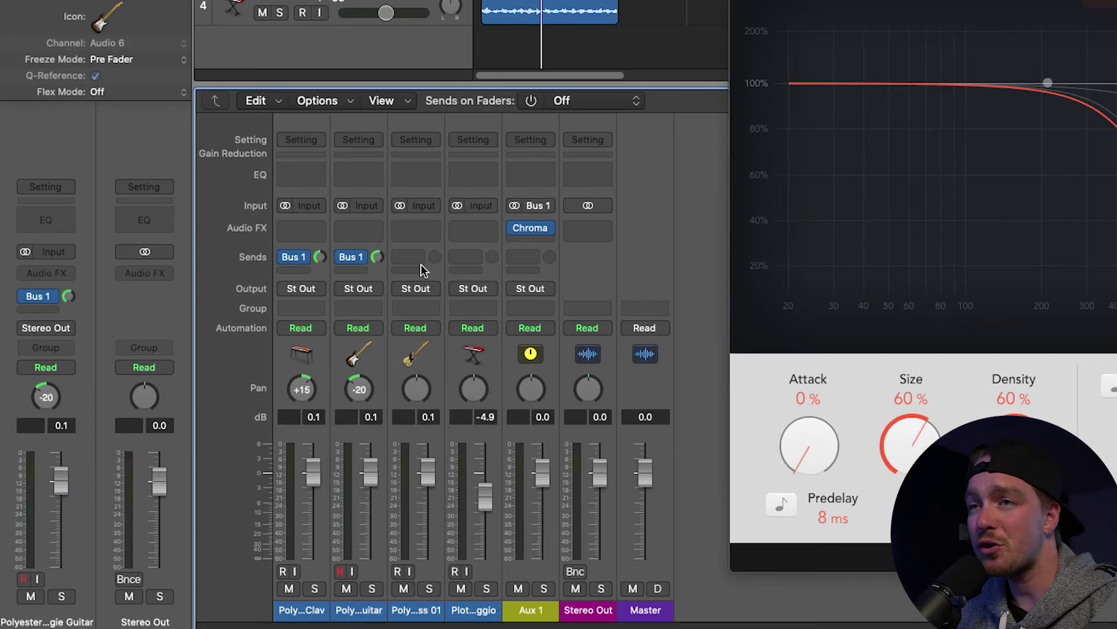
Add a Bus 1 send to Aux 1 on the Polyester Boogie Bass 01 channel
click(408, 262)
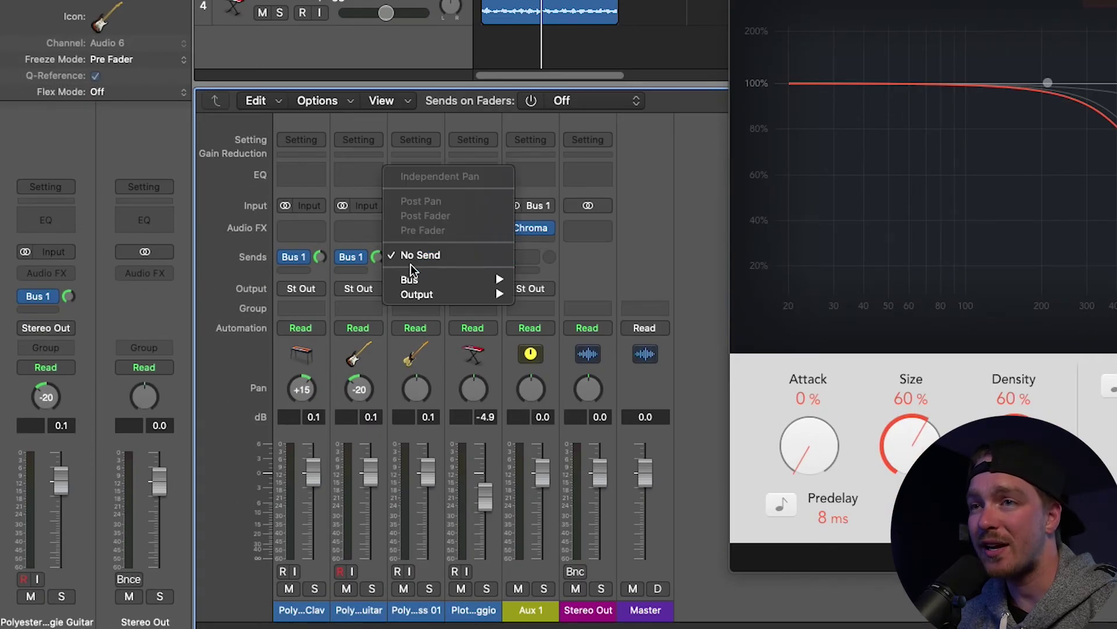
mouse_move(411, 280)
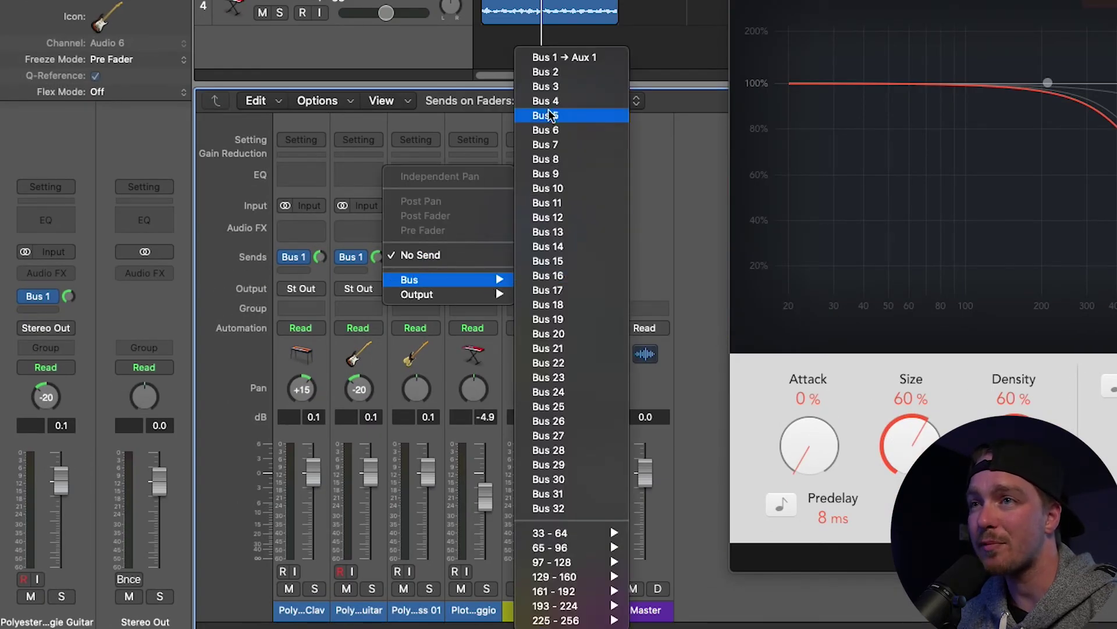
click(590, 57)
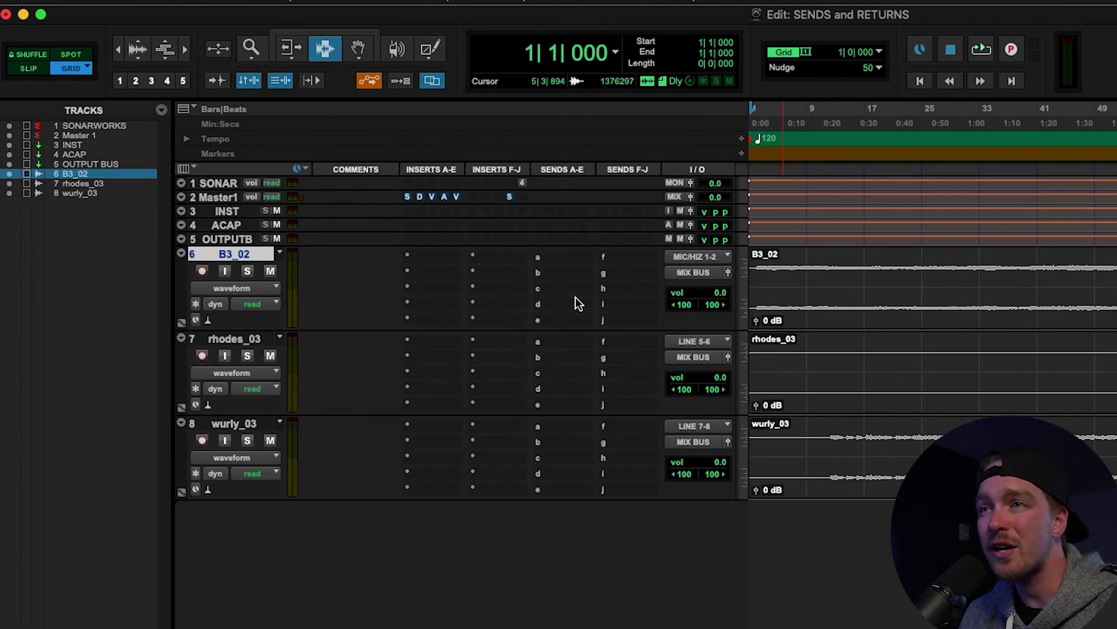
Create a new stereo aux track named 'Keys Reverb' from B3_02's send slot A
click(553, 257)
mouse_move(555, 262)
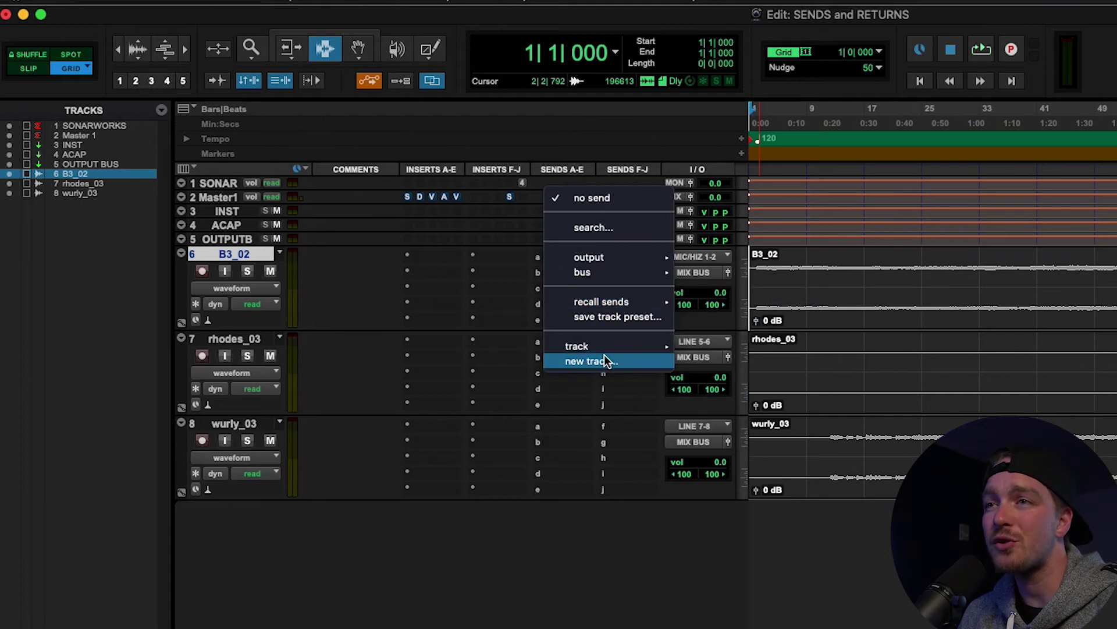
click(605, 361)
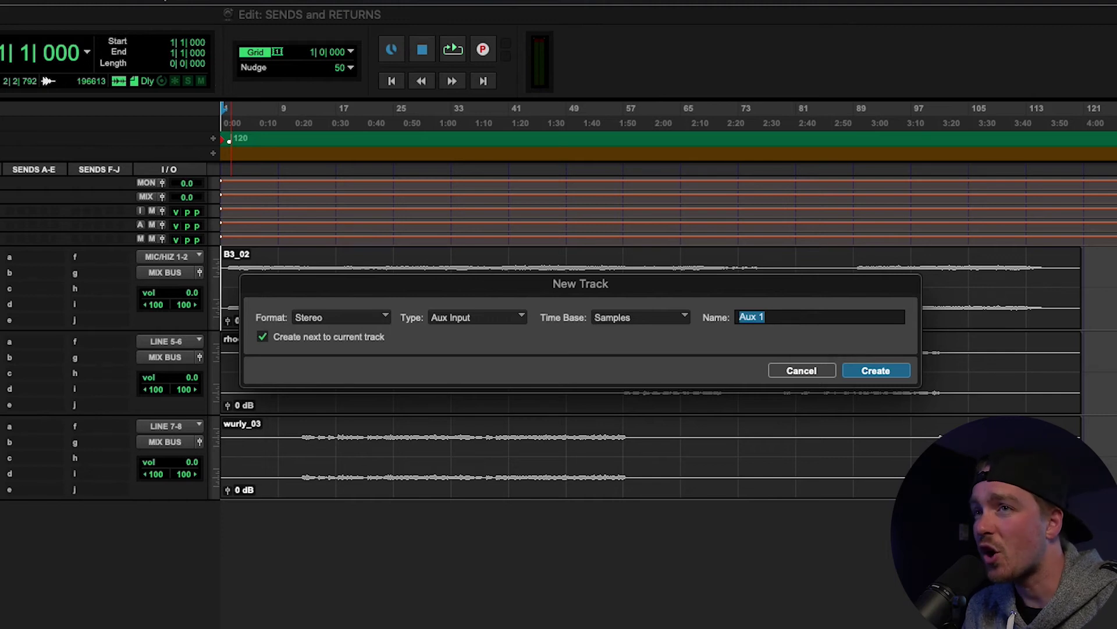
text(Keys Rev)
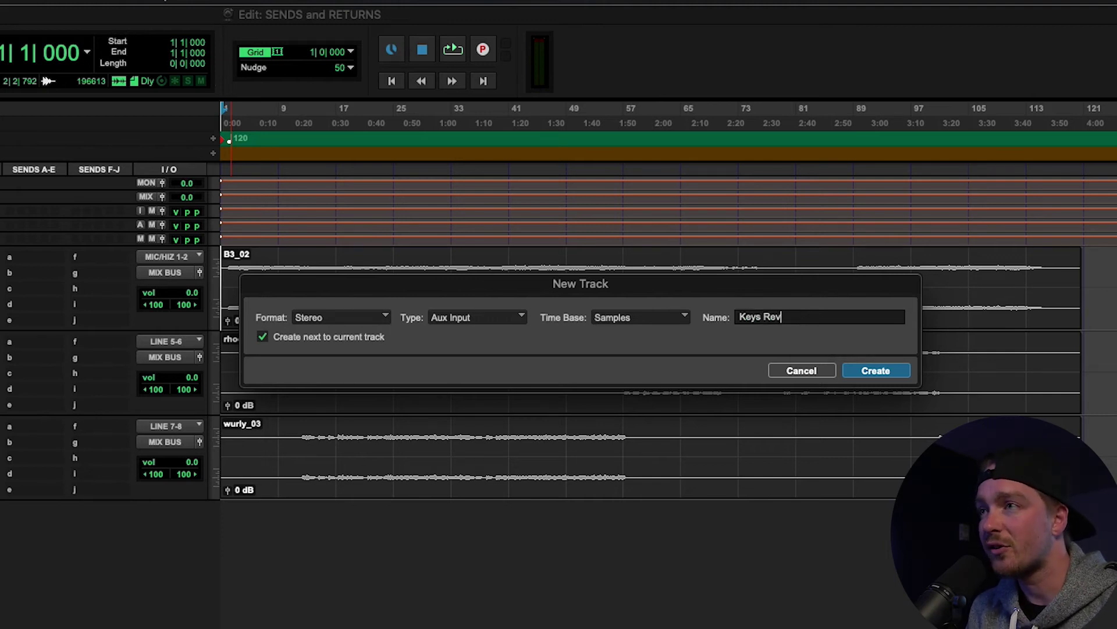
text(erb)
key(Return)
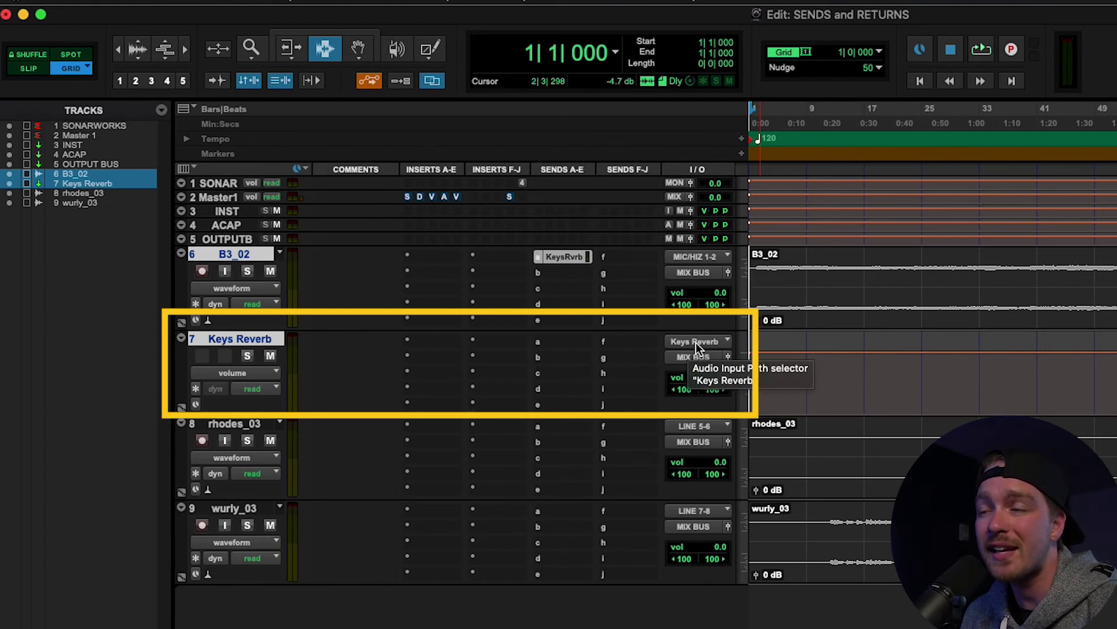
Insert a stereo D-Verb on the Keys Reverb aux and adjust B3_02's send level to it
click(418, 341)
mouse_move(450, 343)
mouse_move(713, 47)
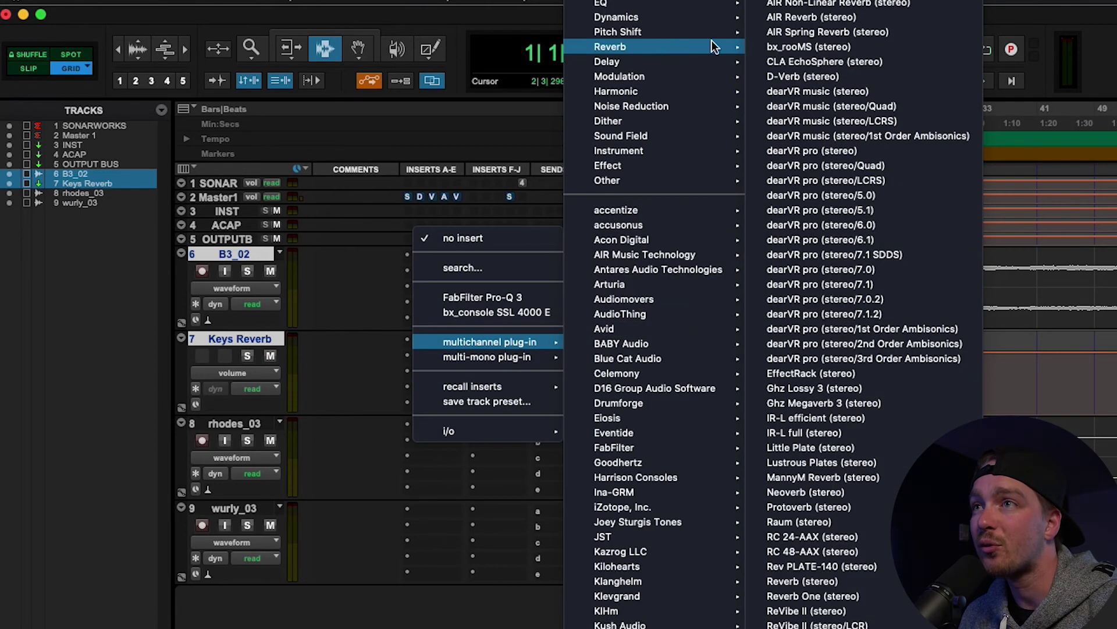
click(802, 76)
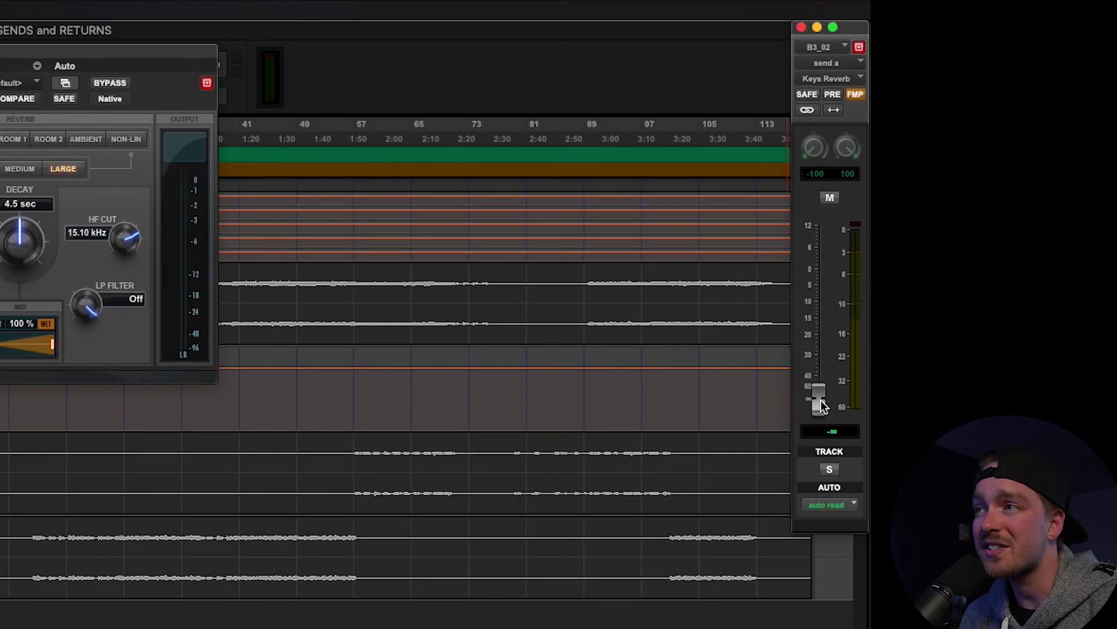
mouse_move(820, 406)
mouse_down()
mouse_move(817, 326)
mouse_move(822, 416)
mouse_up()
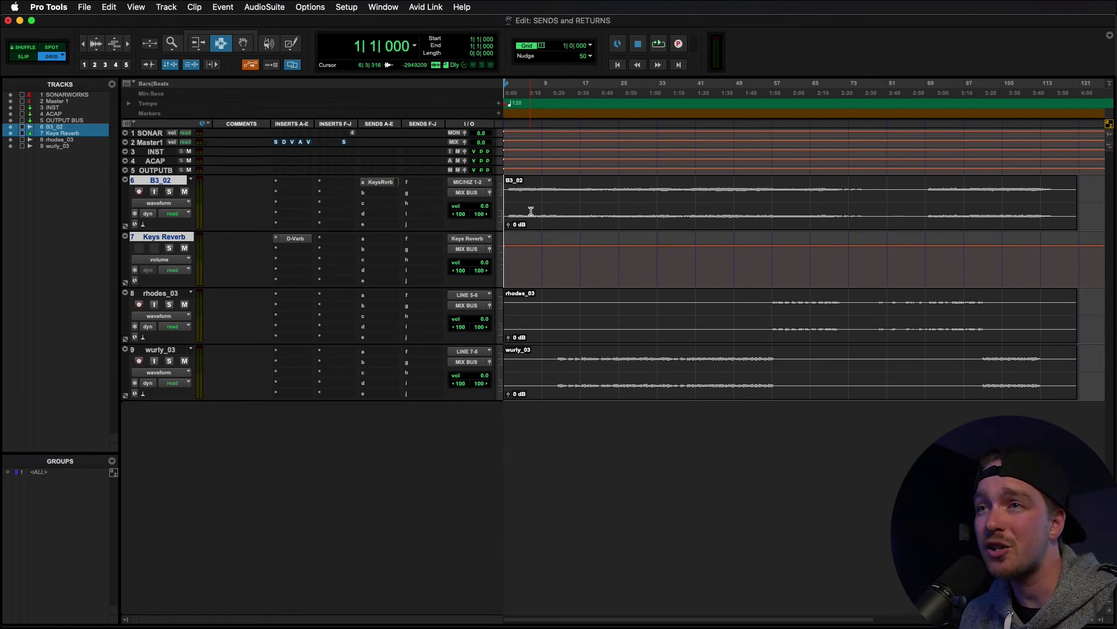
click(381, 295)
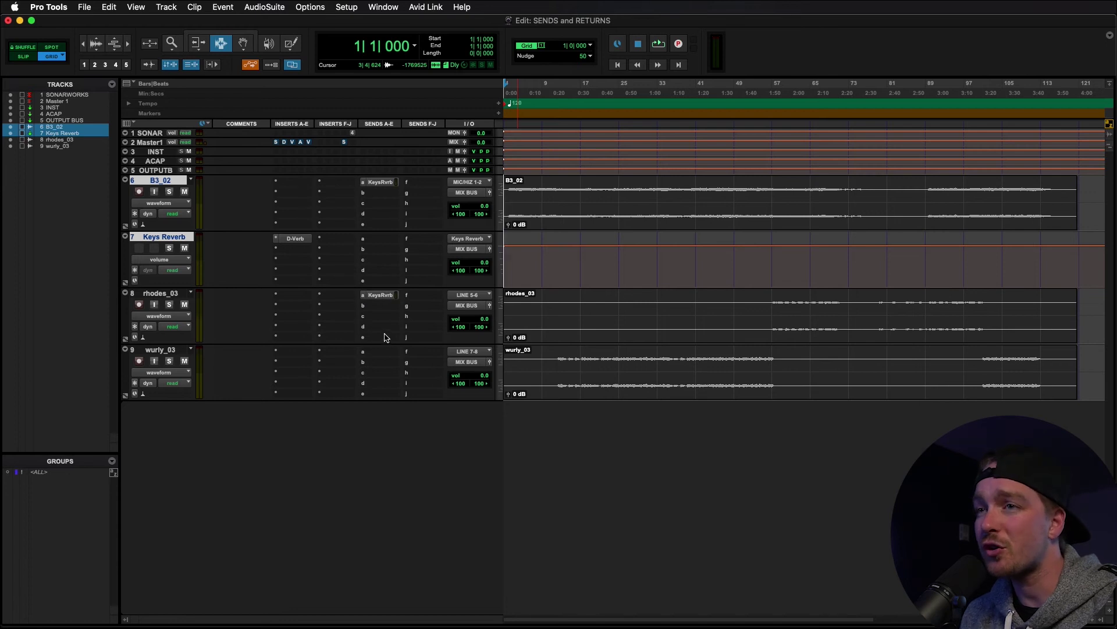
click(379, 315)
mouse_move(382, 317)
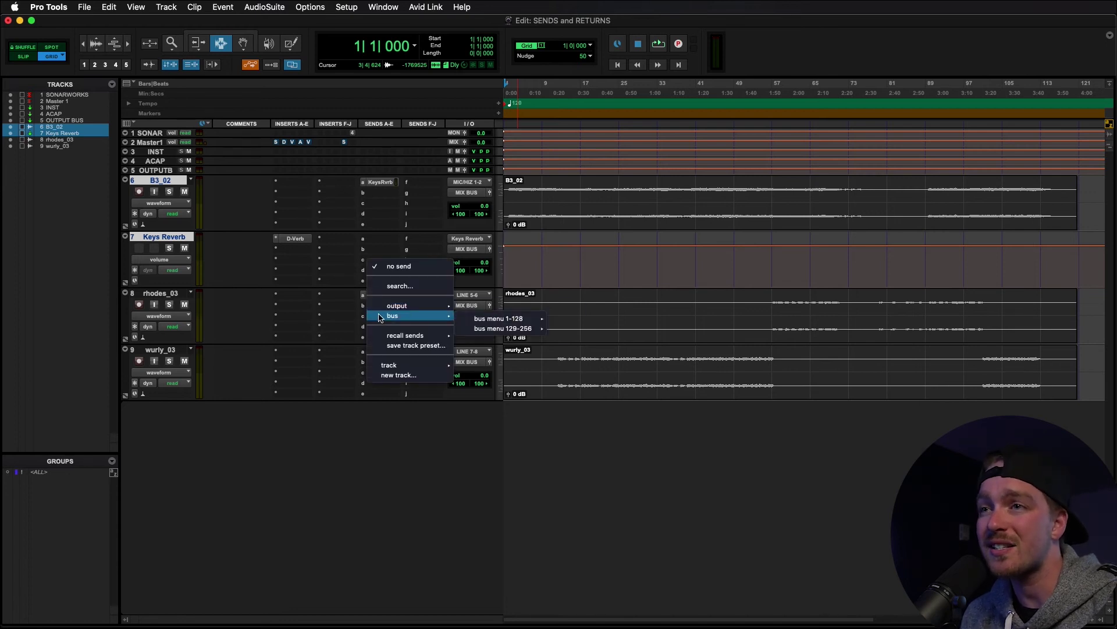
mouse_move(510, 321)
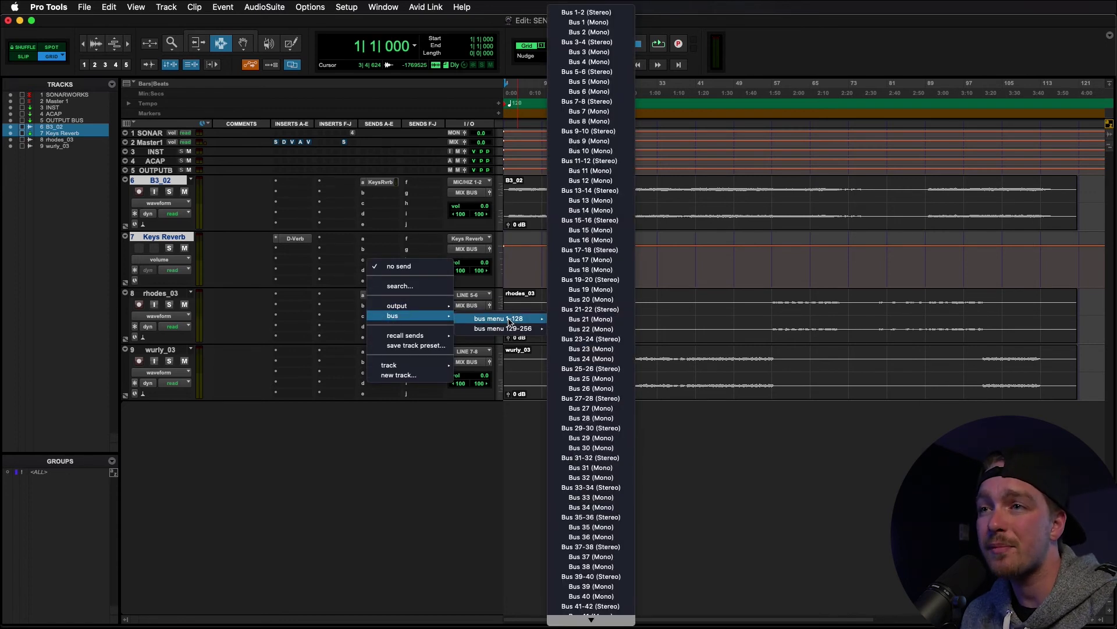
click(366, 311)
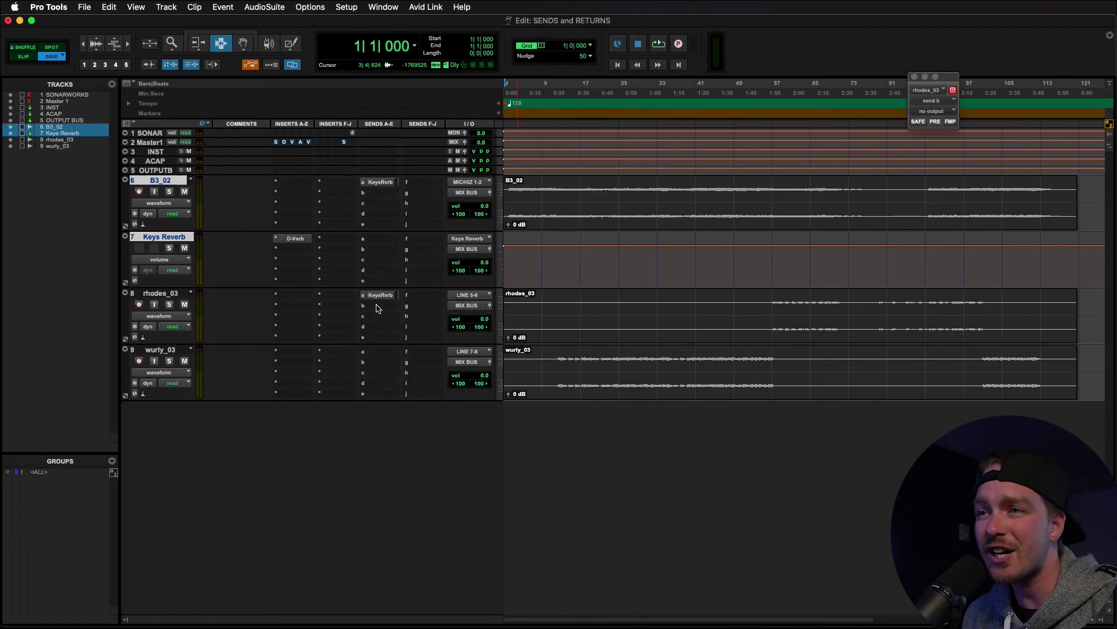
click(377, 308)
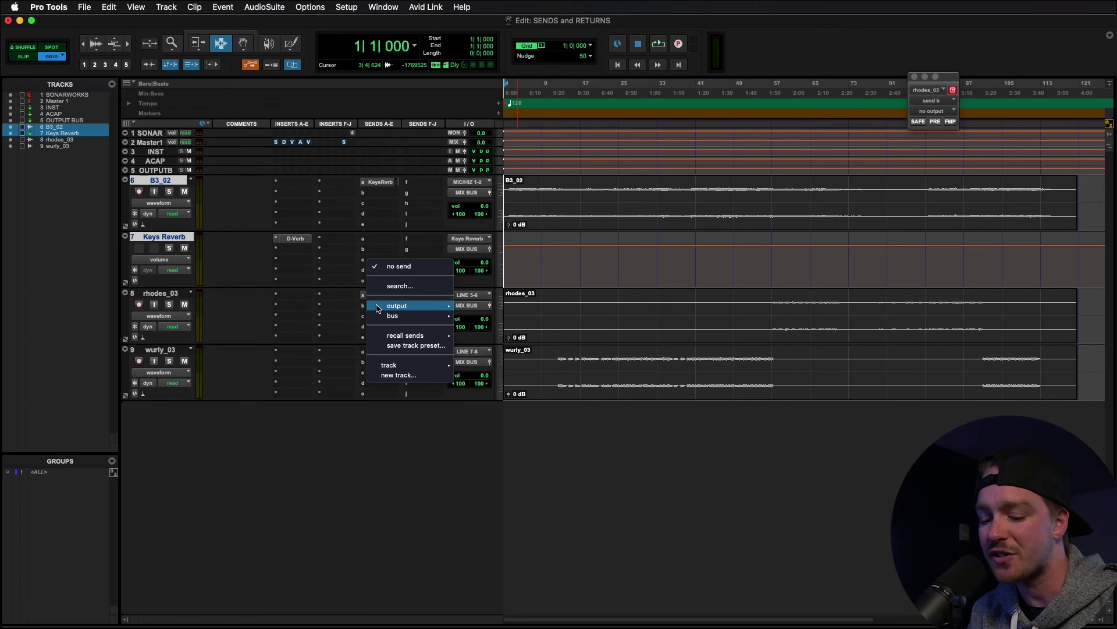
text(keys)
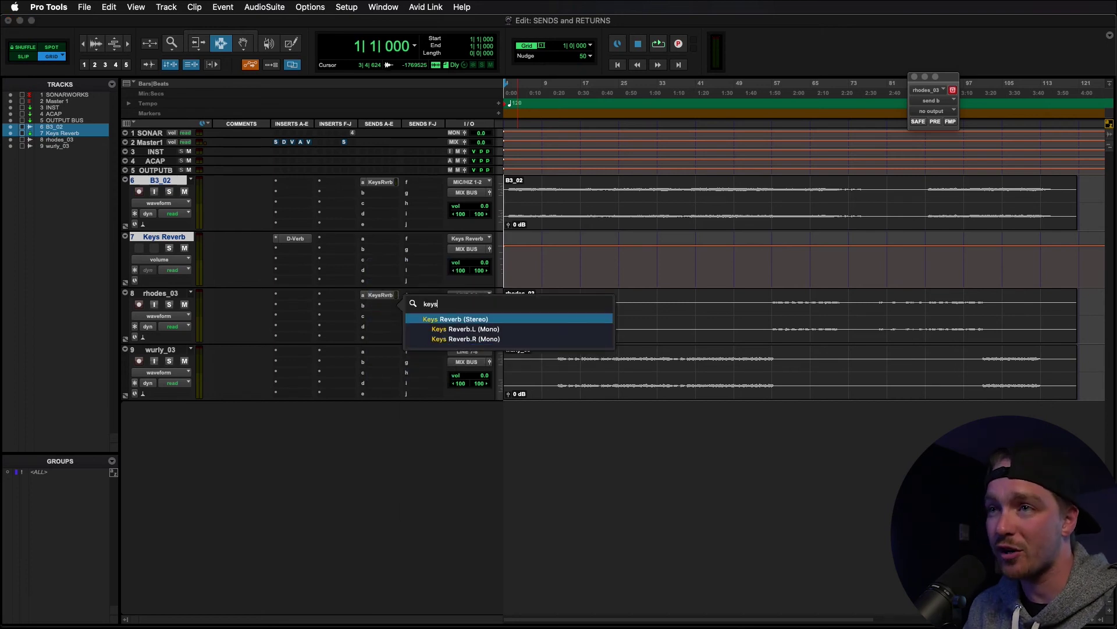
key(Return)
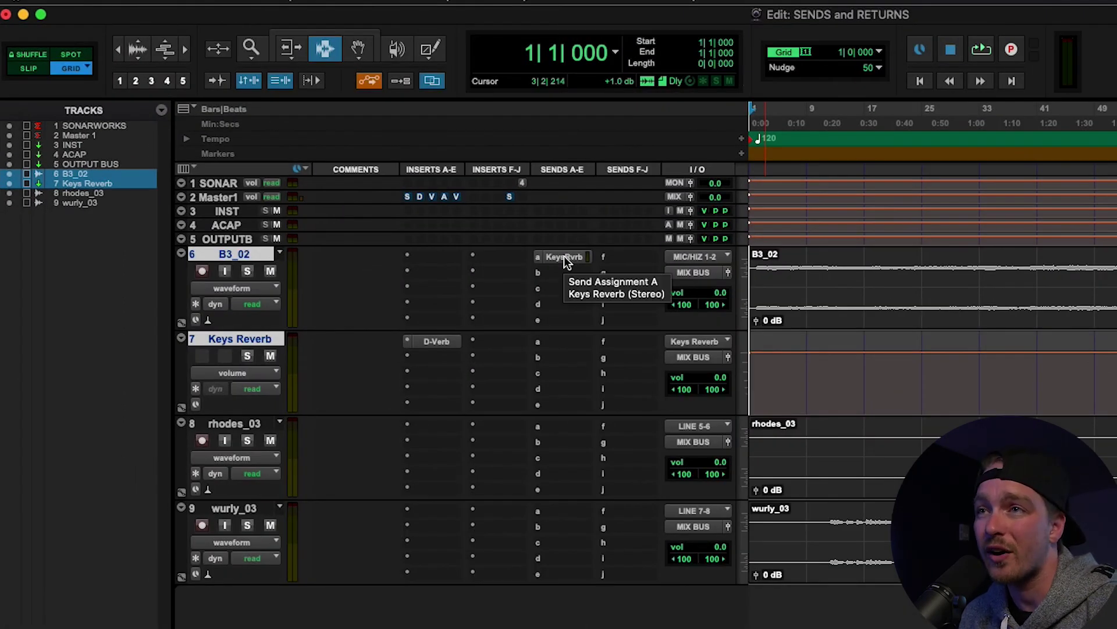
Rename the KeysRvrb send bus to 'Vocal Rev' through Rename I/O
right_click(566, 262)
click(596, 319)
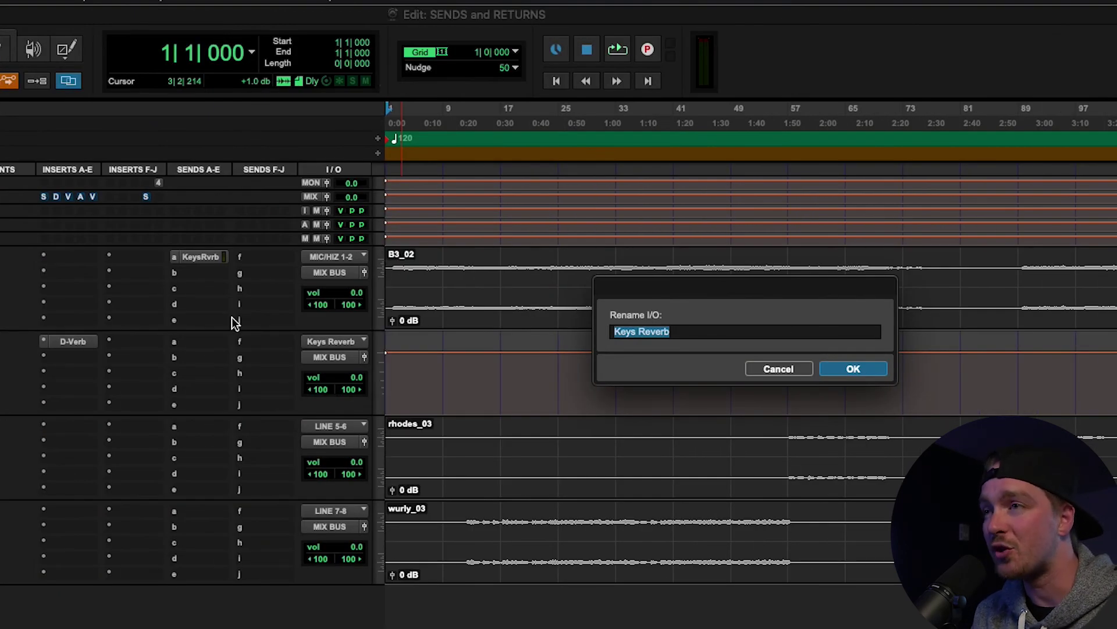
text(Vocal Reb)
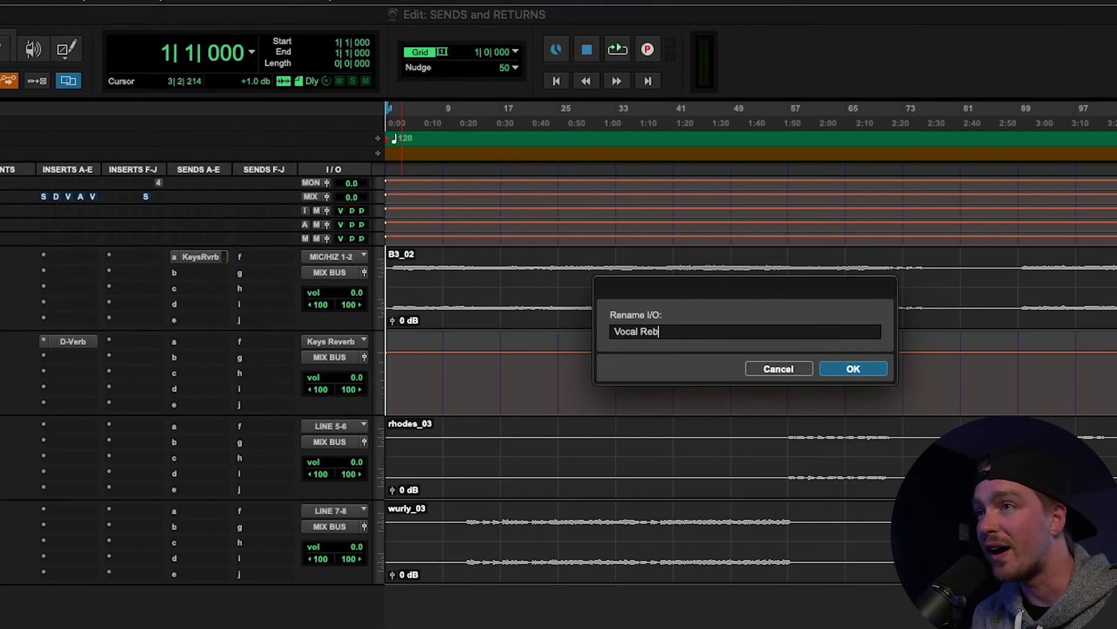
key(BackSpace)
text(v)
key(Return)
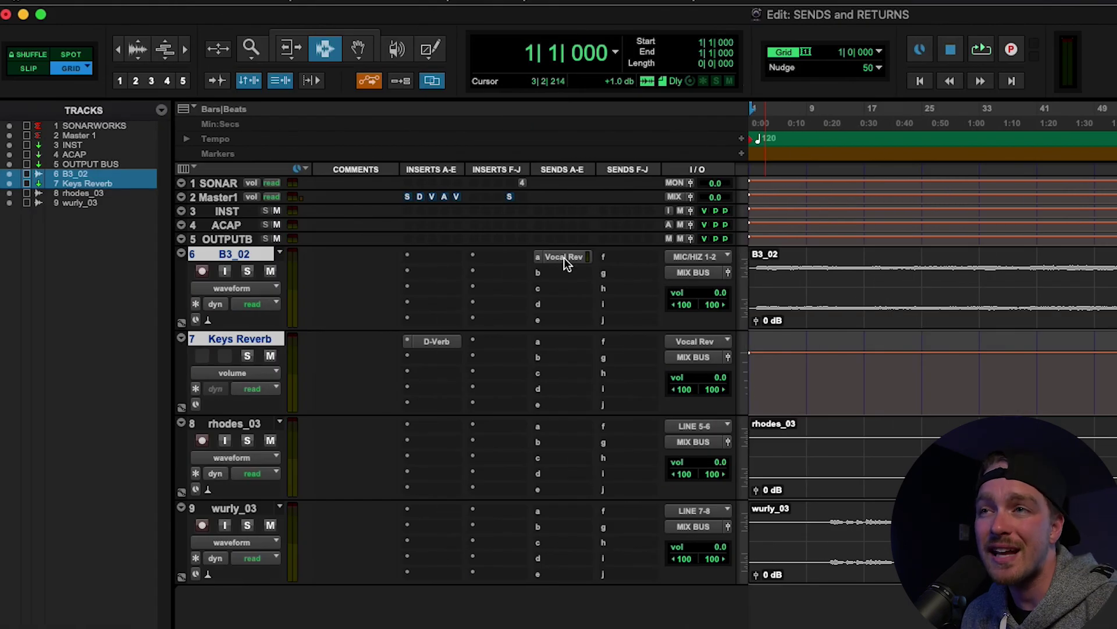